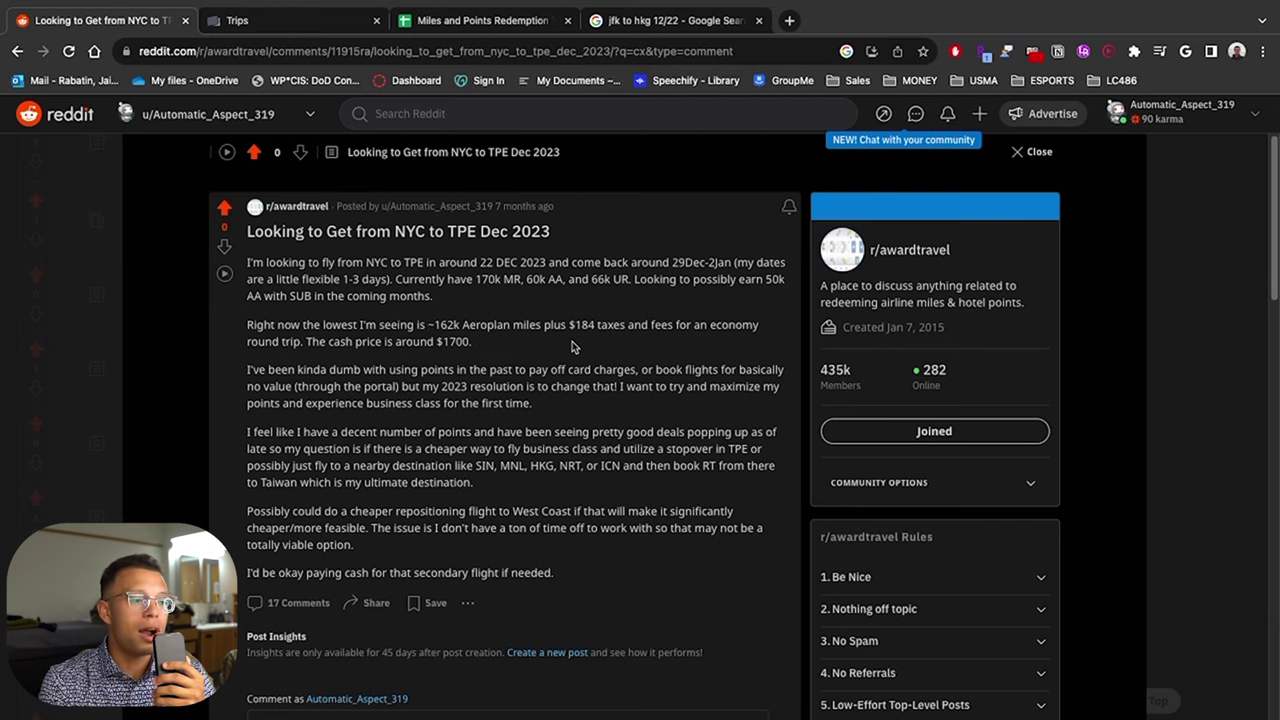
Highlight the post's passages on current fare cost, past points use, nearby destinations and the West Coast repositioning flight while reading them.
left_click_drag(476, 344, 248, 327)
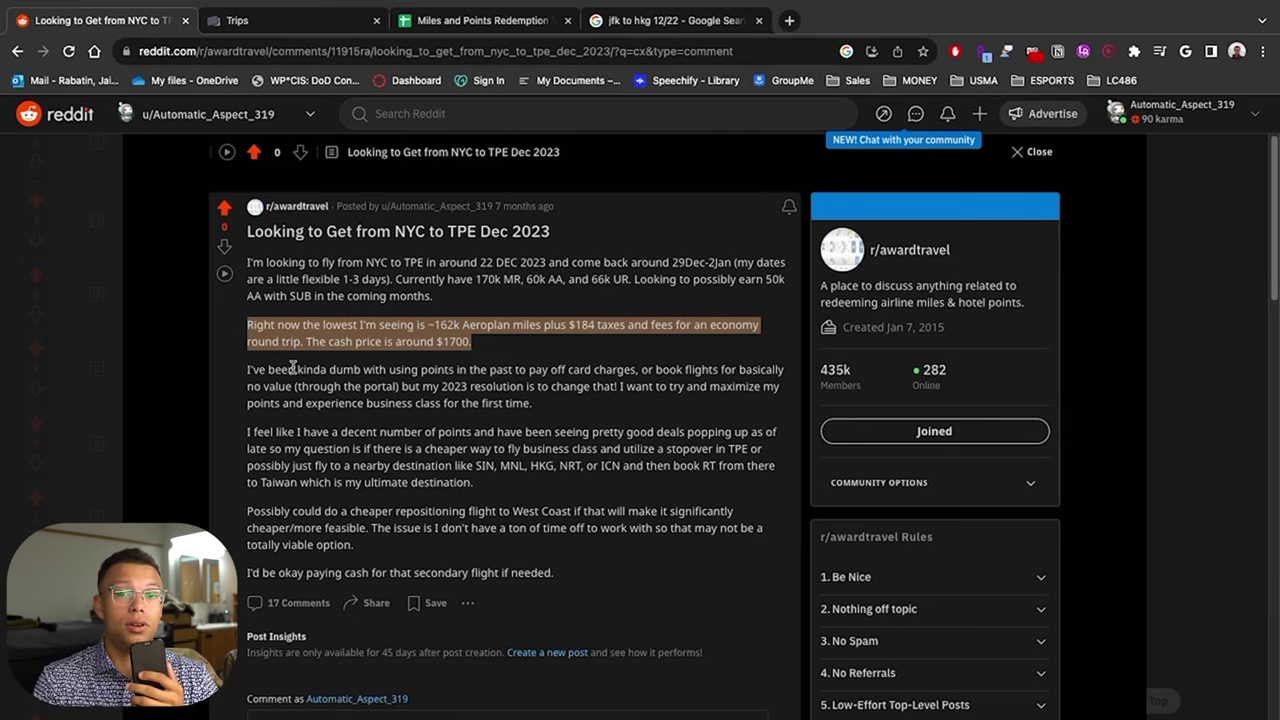
left_click_drag(297, 369, 792, 418)
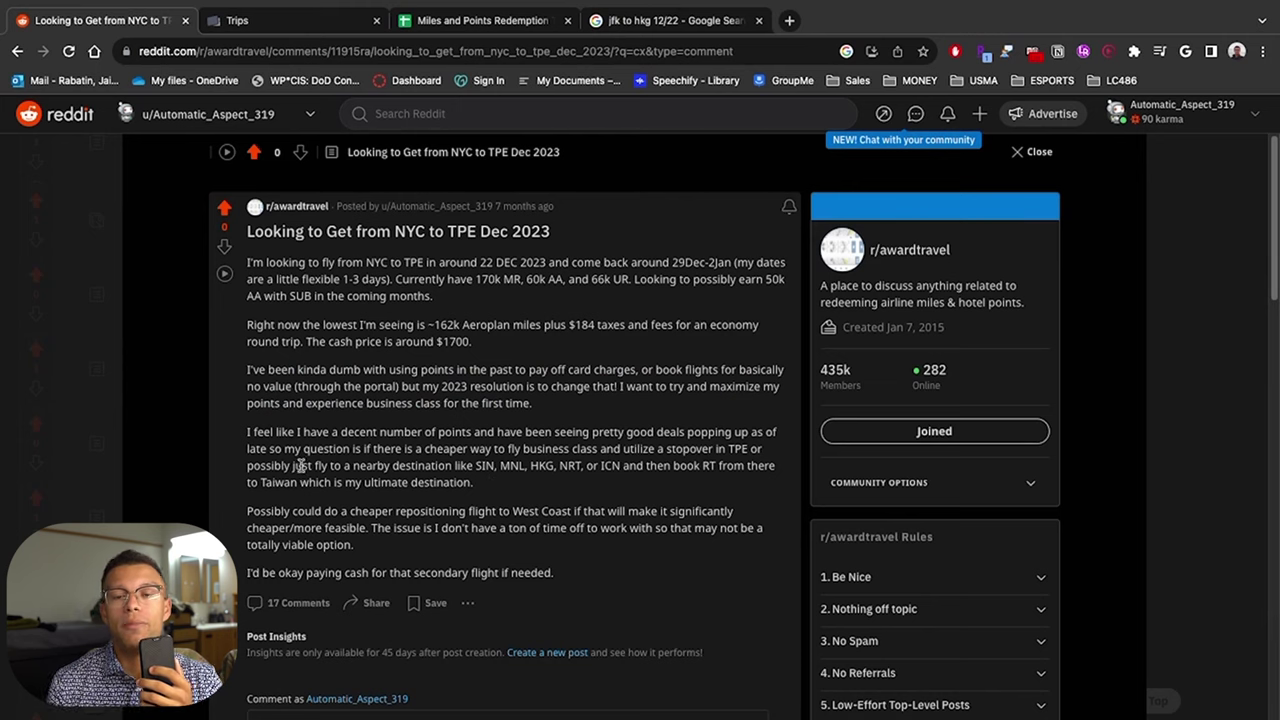
left_click_drag(290, 466, 629, 483)
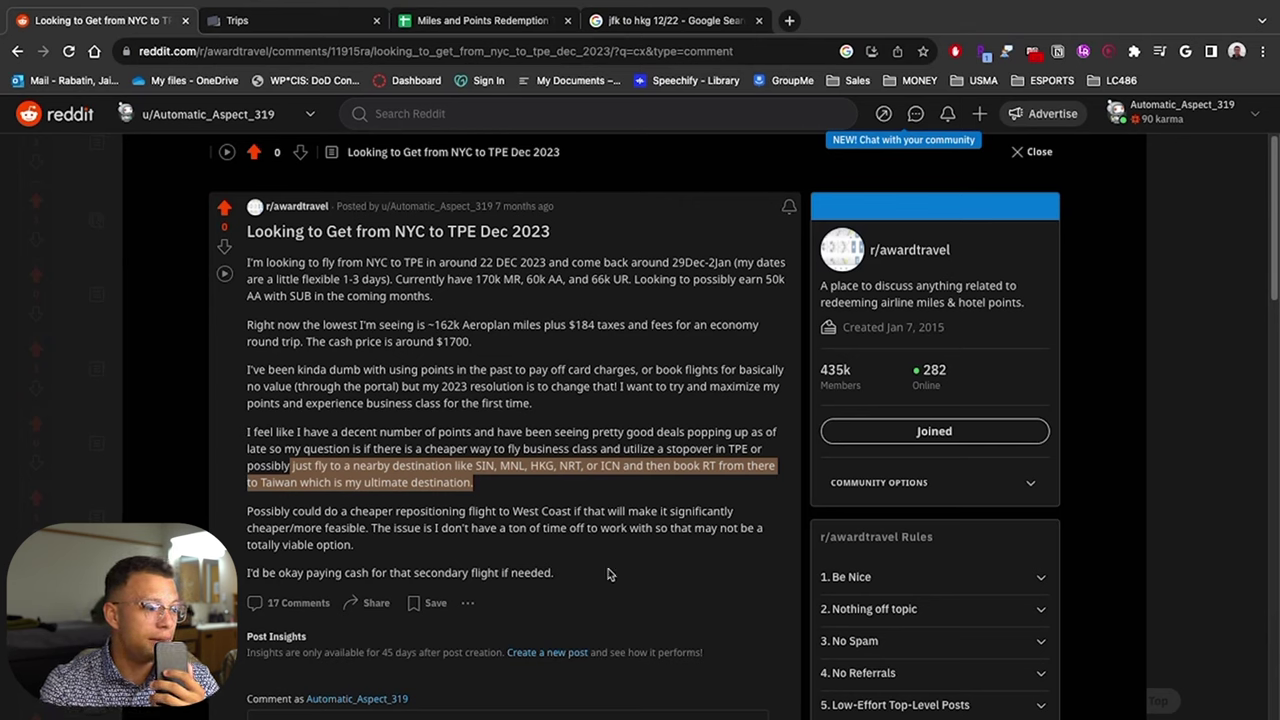
left_click_drag(395, 511, 573, 513)
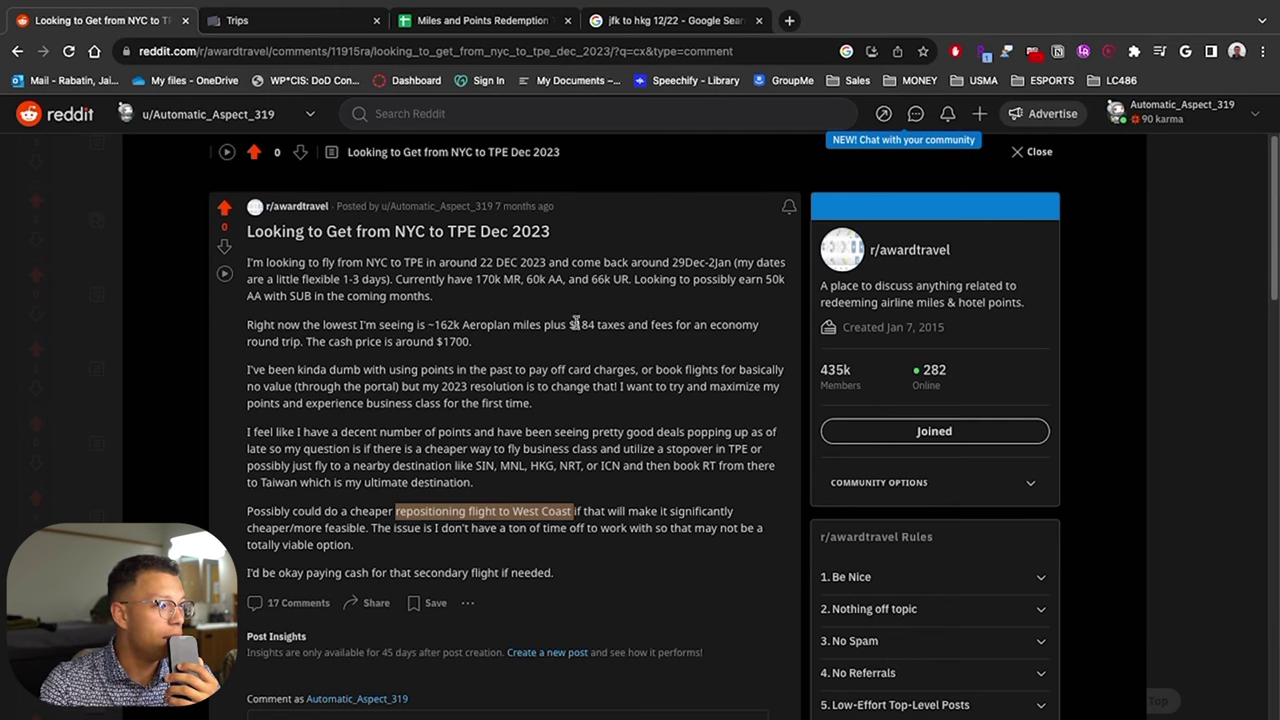
Clear the text highlight and read the comment about CX and SQ award availability below the post.
left_click(399, 231)
scroll(420, 450, "down", 5)
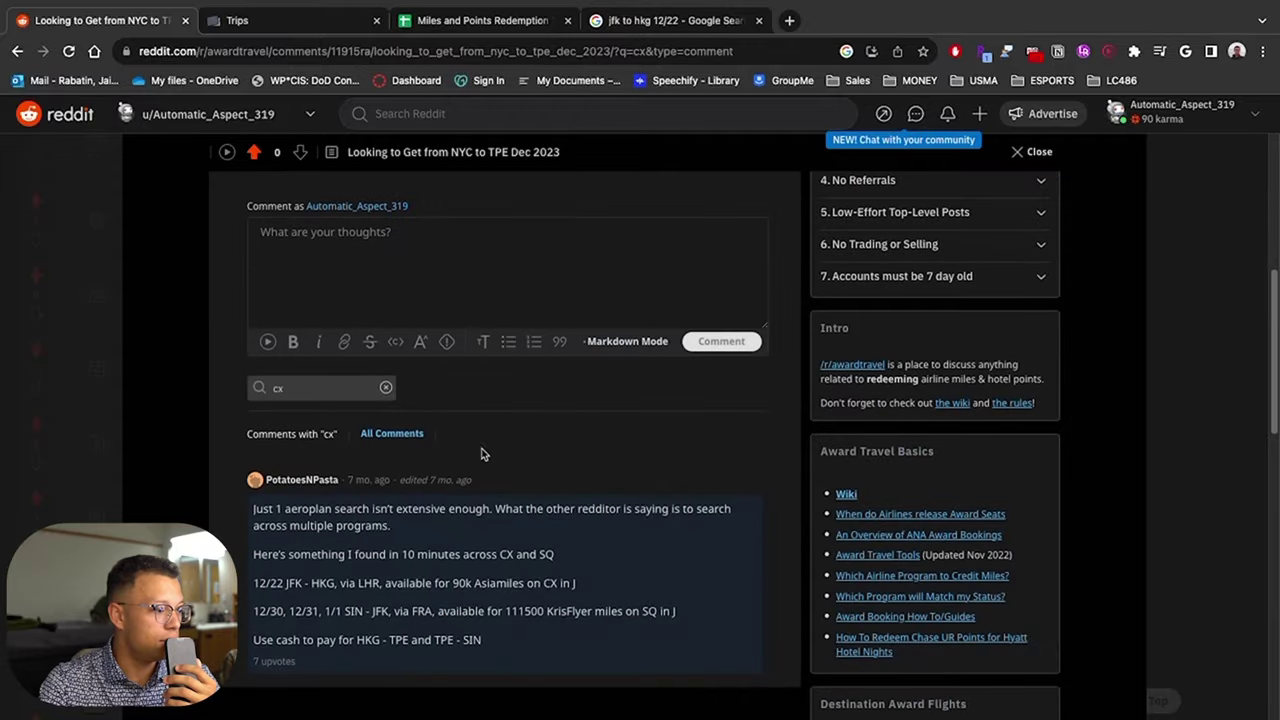
scroll(567, 505, "down", 1)
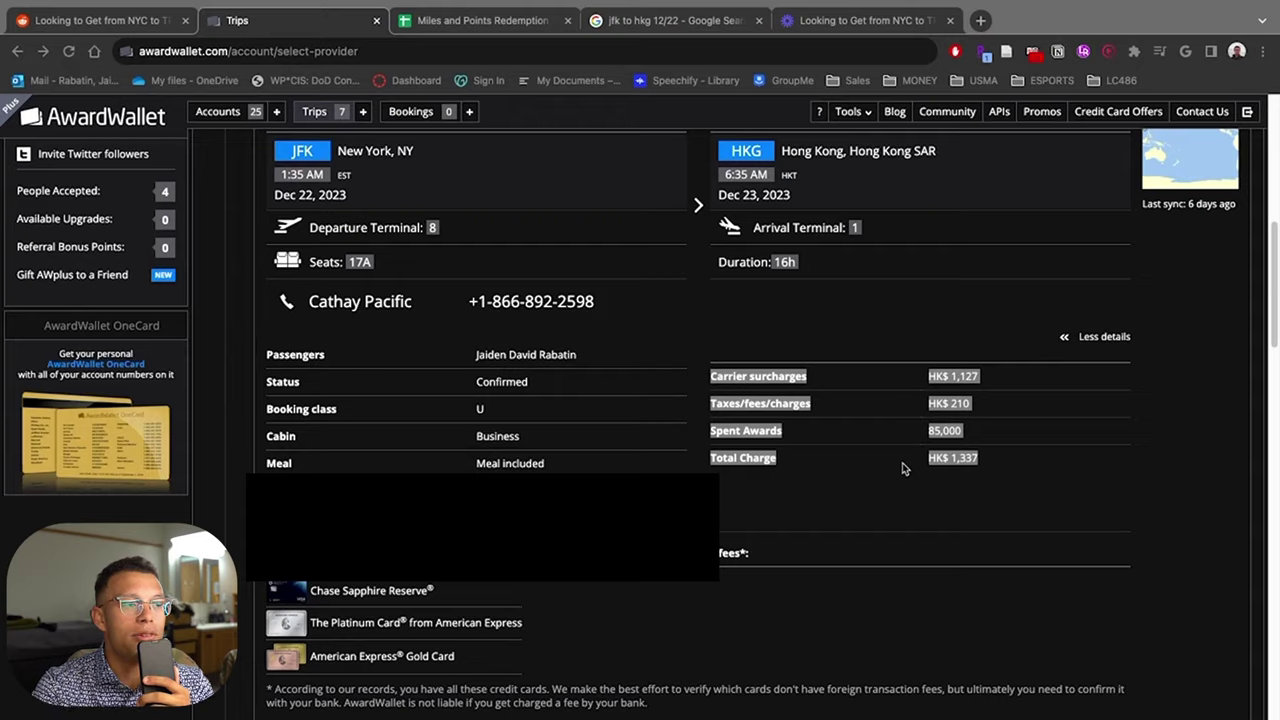
Switch to the Miles and Points Redemption Tool spreadsheet and review its Step 1 to 3 cost entries and the Amex CPP comparison chart.
key("ctrl+Tab")
scroll(477, 391, "up", 2)
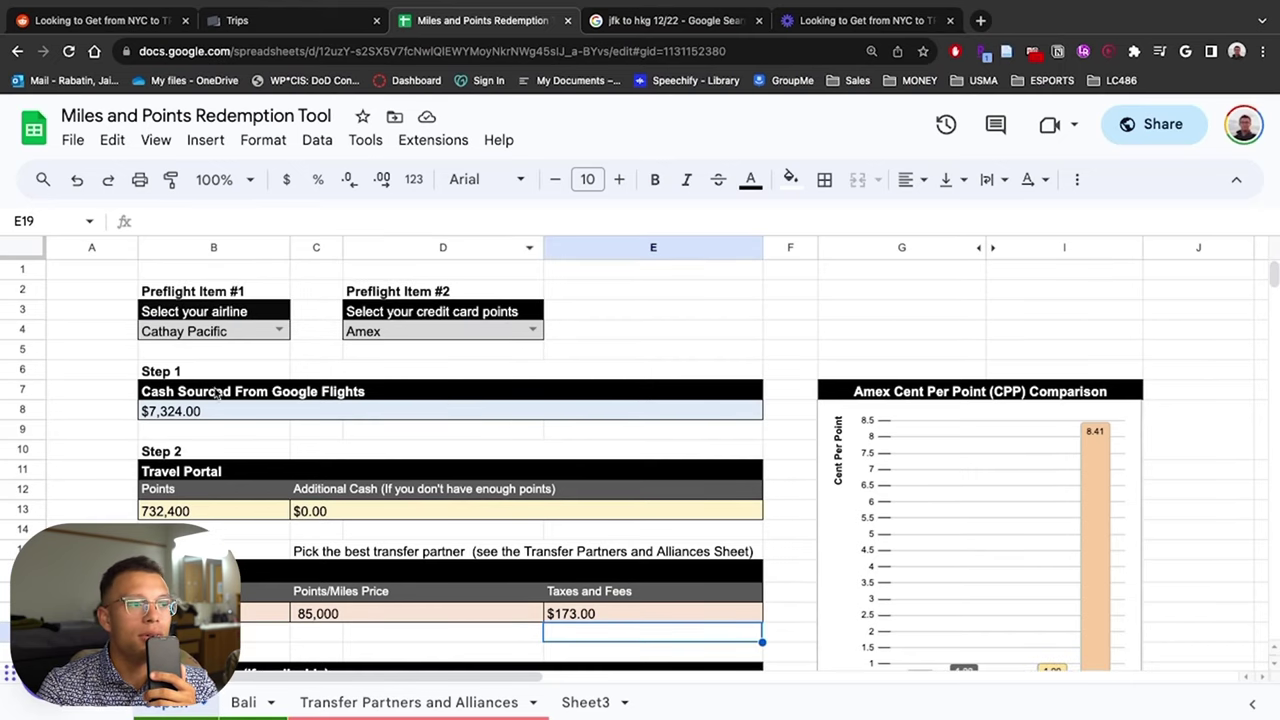
scroll(209, 359, "down", 1)
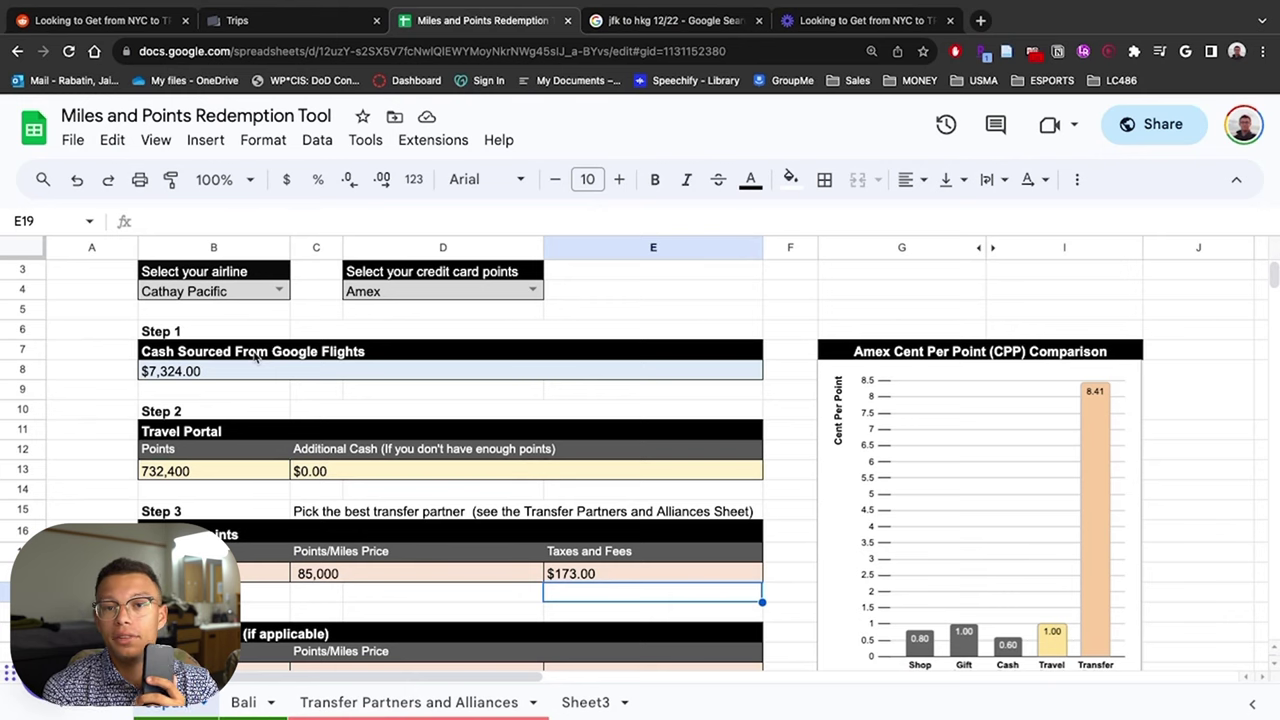
scroll(319, 422, "down", 3)
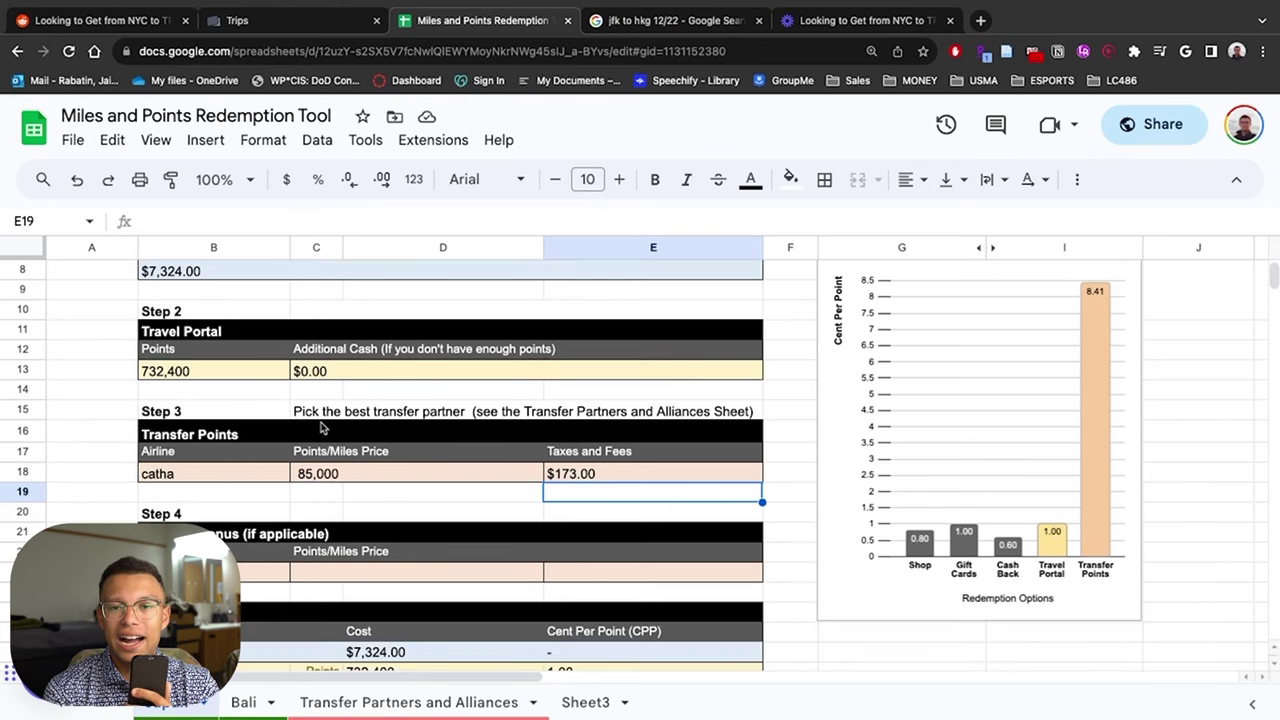
scroll(340, 430, "up", 4)
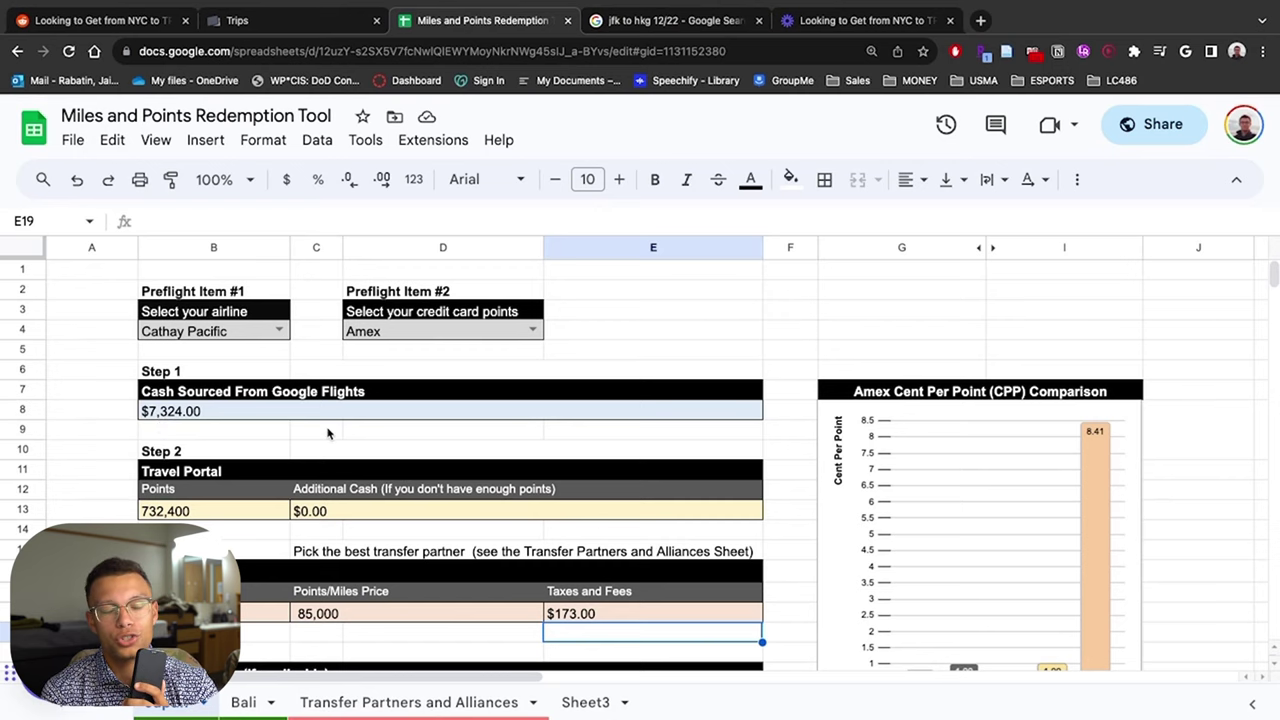
scroll(328, 432, "down", 2)
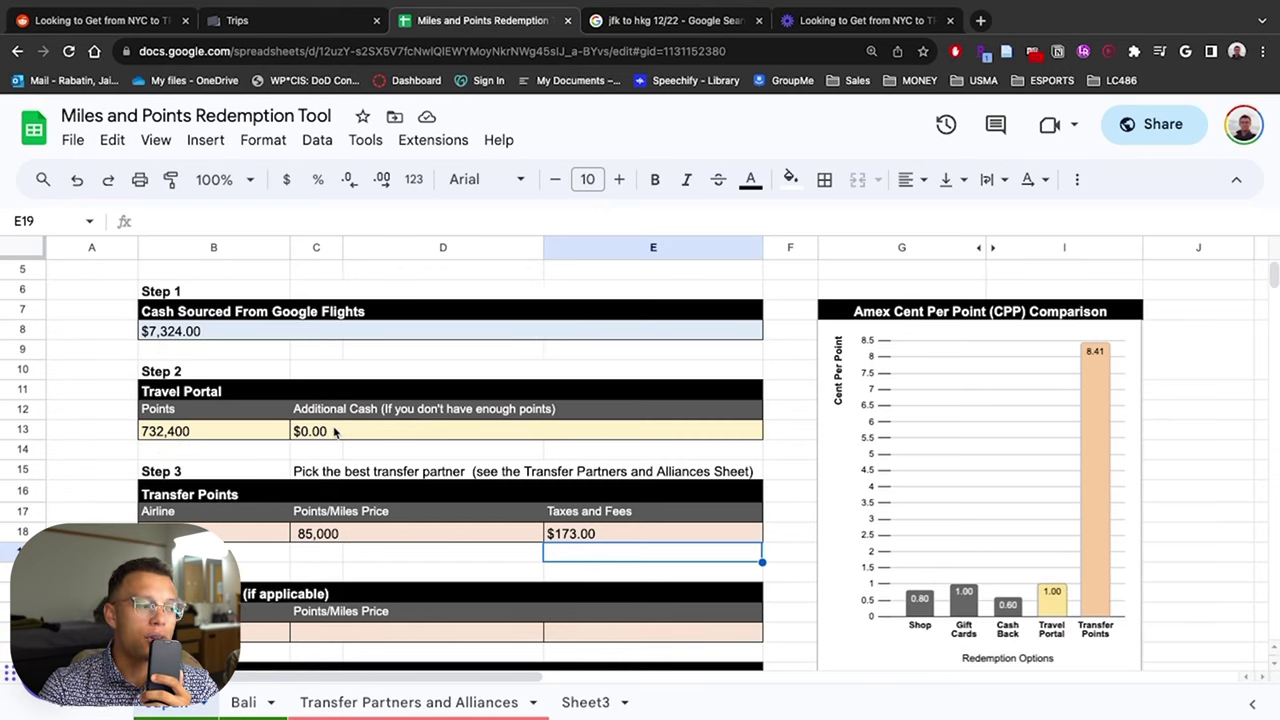
left_click(1087, 414)
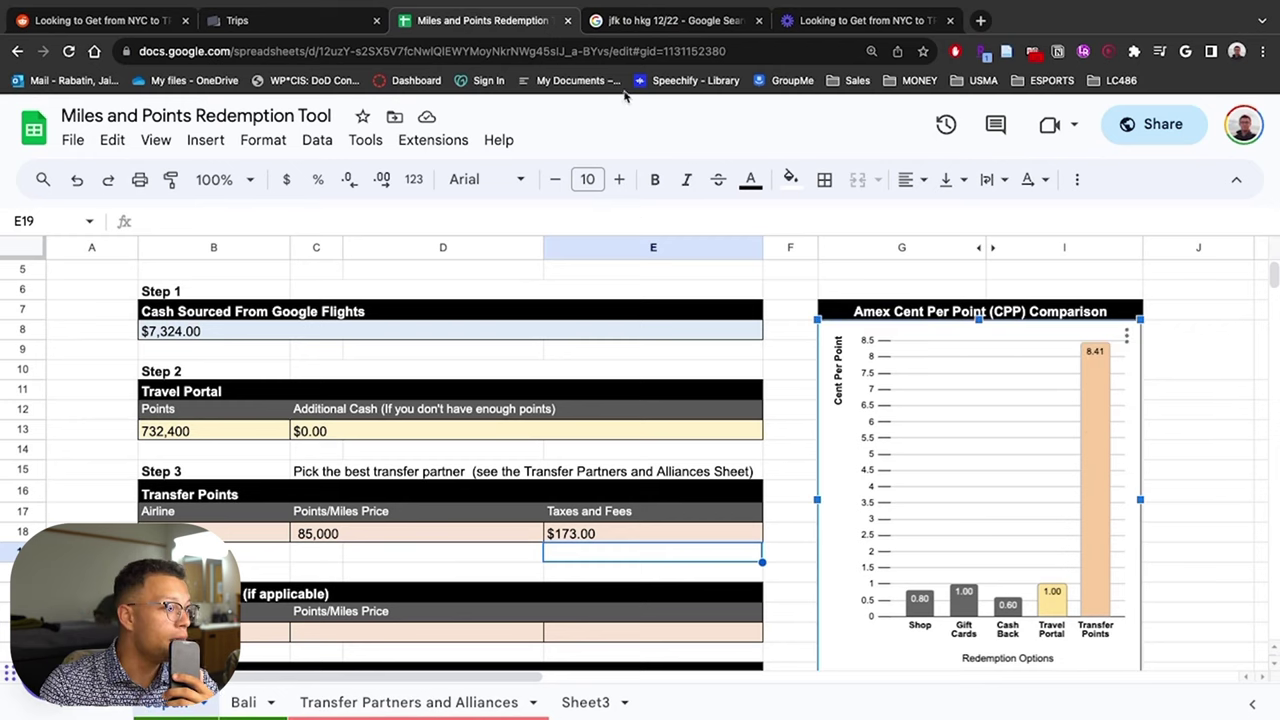
Check the Google results for the one-way nonstop business flight from JFK to HKG on Dec 22.
left_click(655, 22)
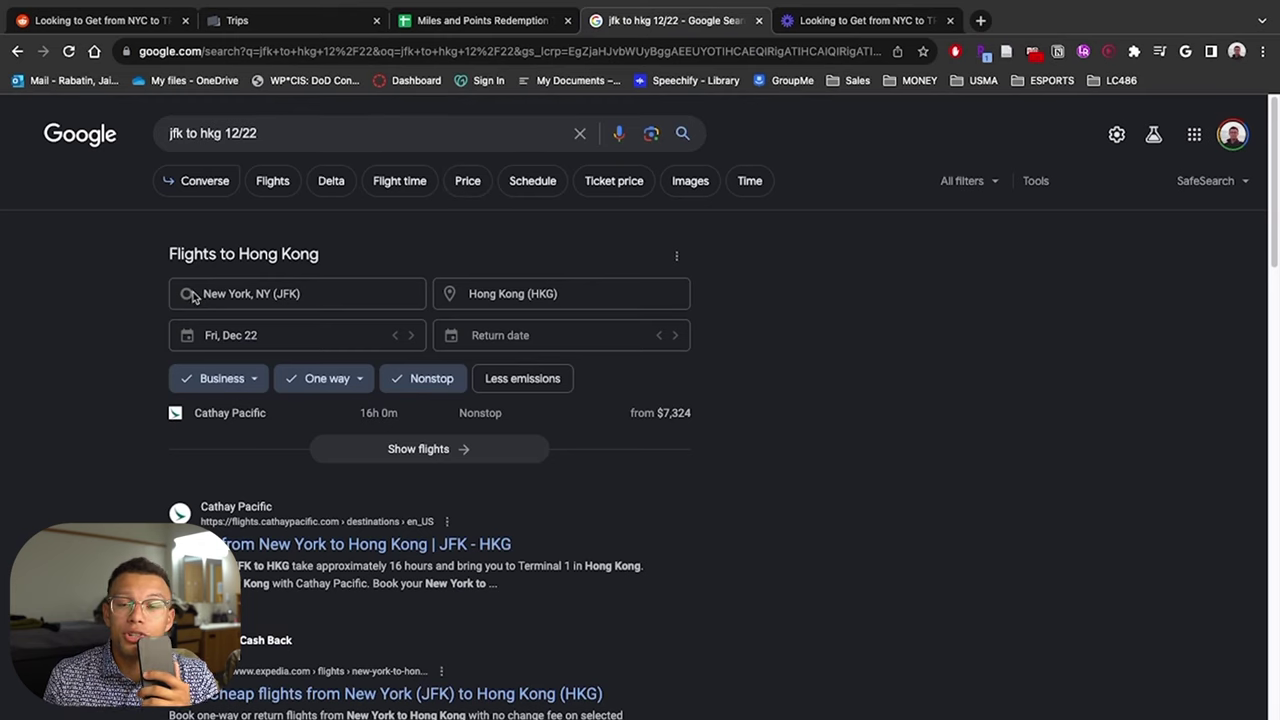
left_click_drag(188, 294, 766, 171)
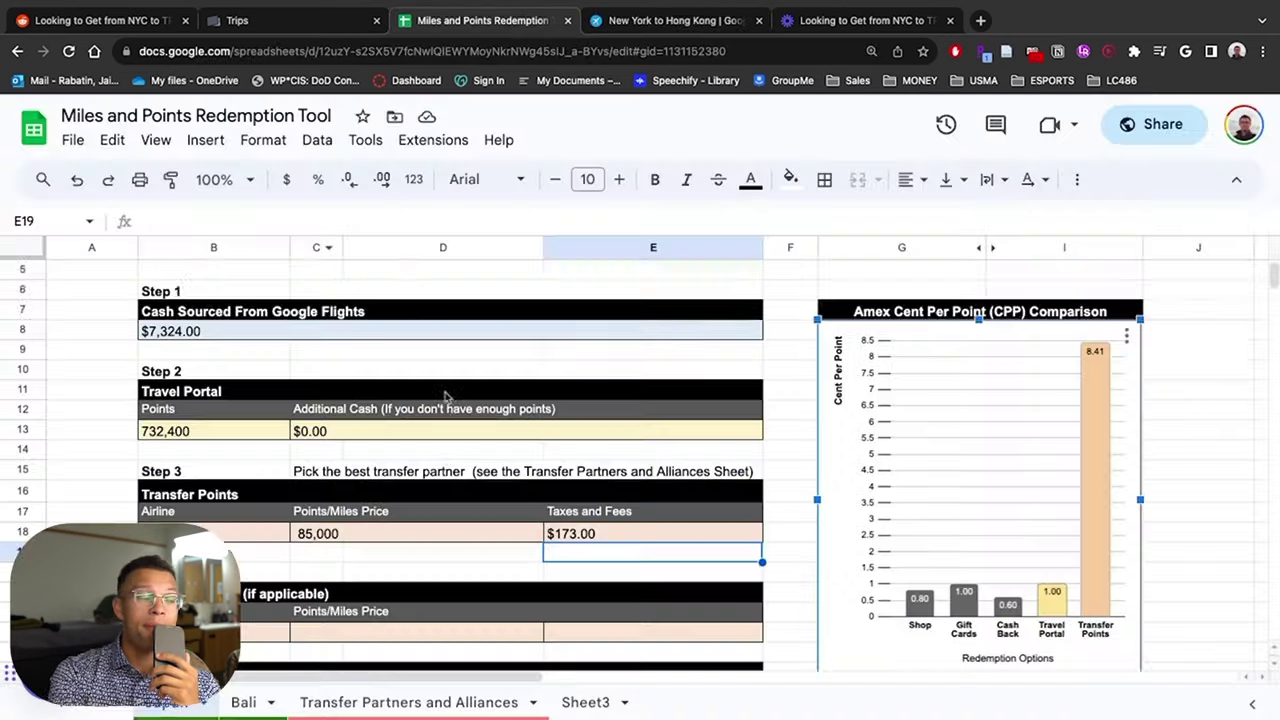
Inspect the Travel Portal points formula in B13 and compare it with the Transfer Points entries in the redemption spreadsheet.
scroll(443, 403, "down", 1)
scroll(438, 412, "up", 1)
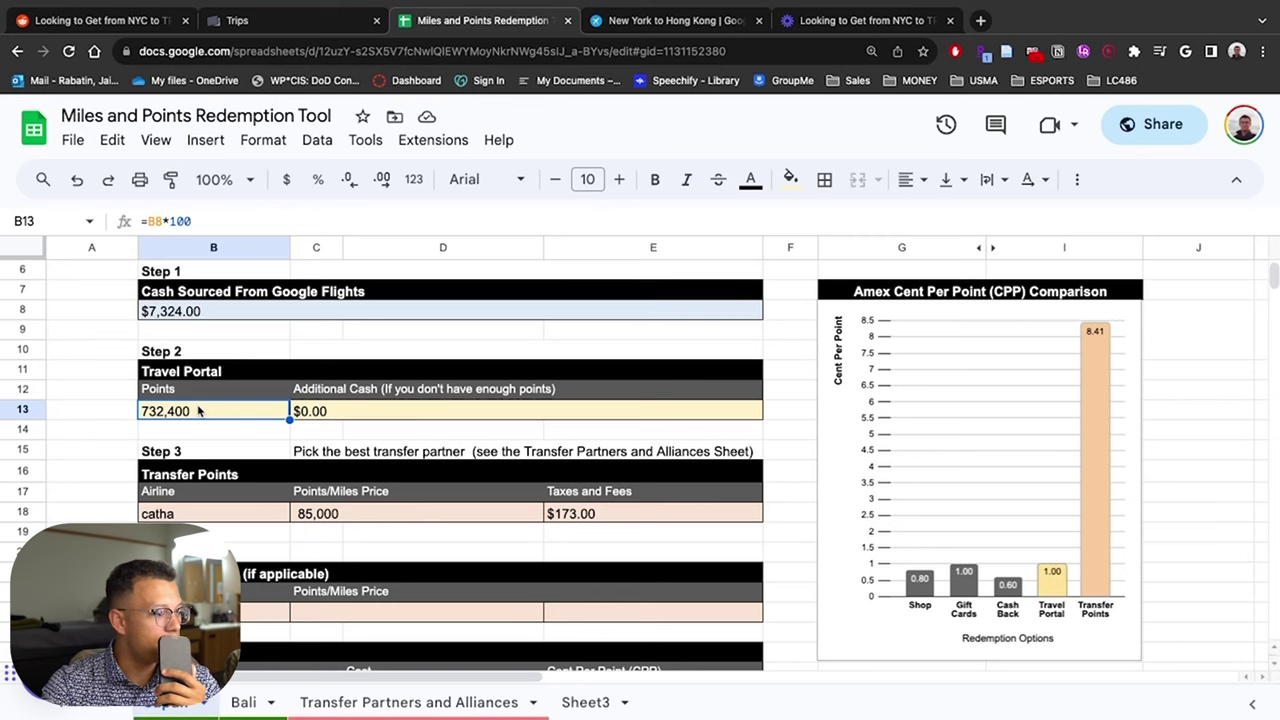
scroll(180, 416, "down", 2)
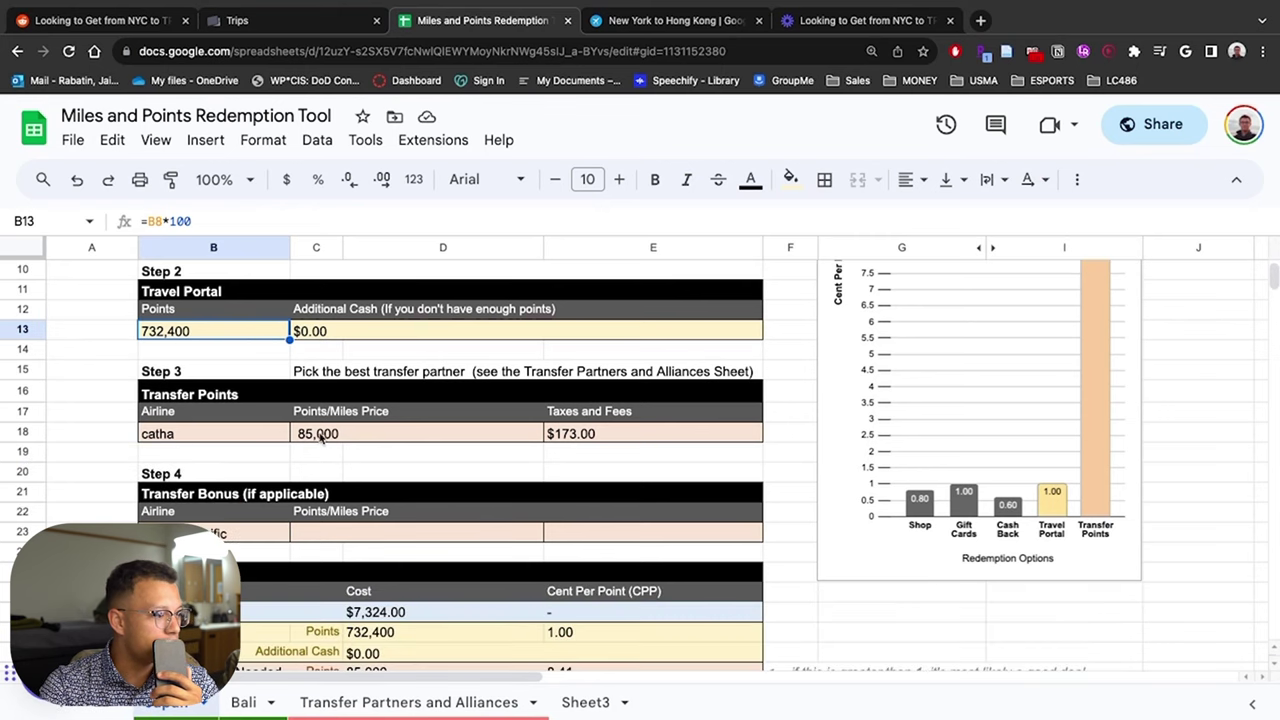
scroll(340, 434, "up", 4)
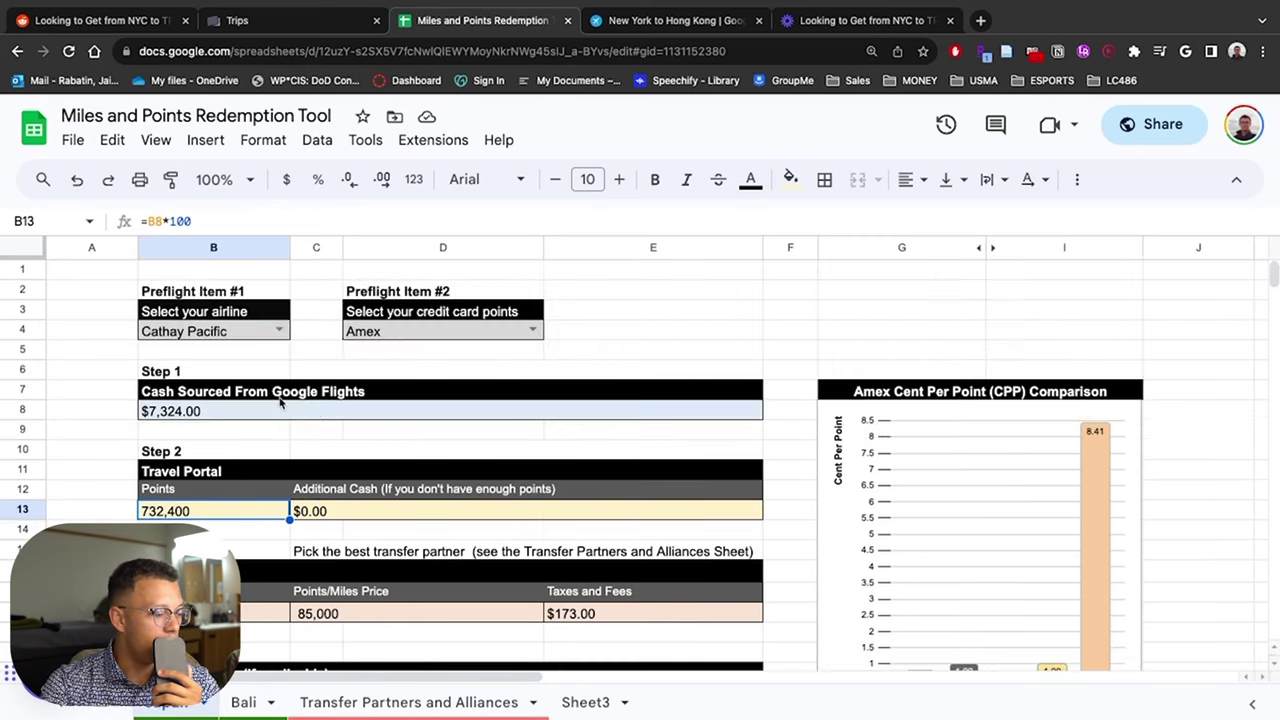
Look through the airline choices for Preflight Item #1 and close the list.
left_click(281, 330)
scroll(236, 480, "down", 10)
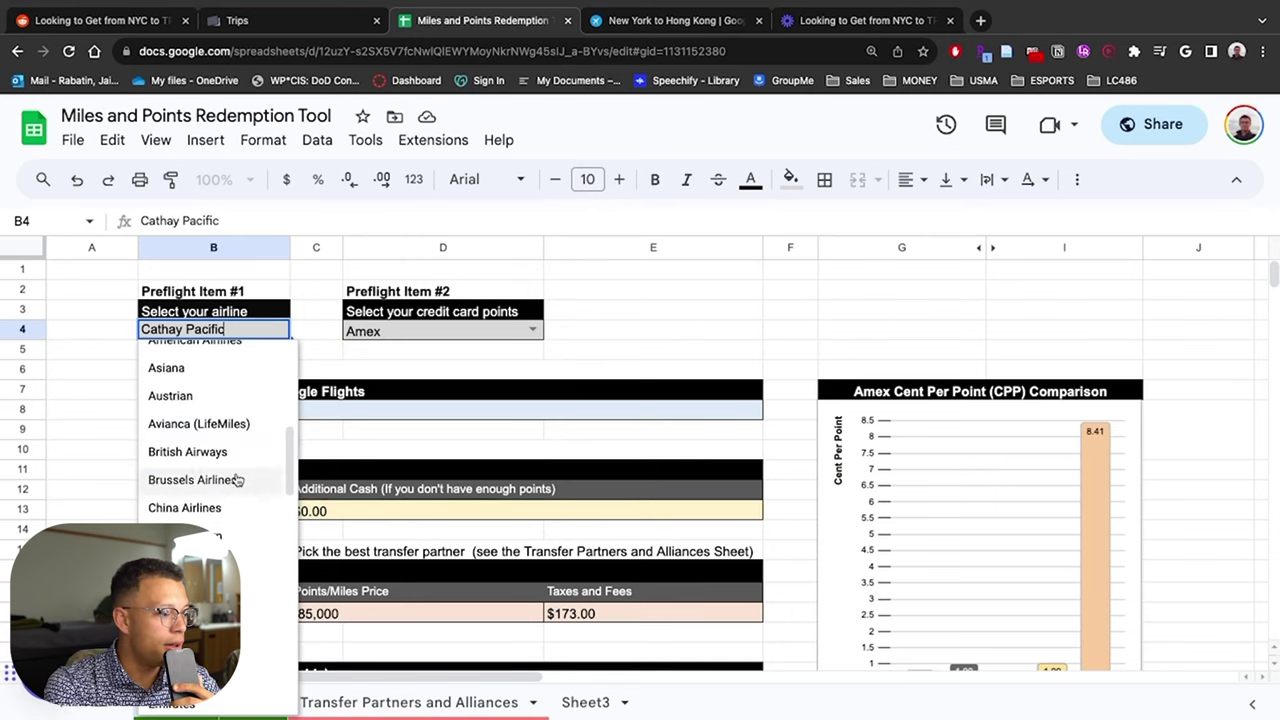
scroll(207, 514, "up", 3)
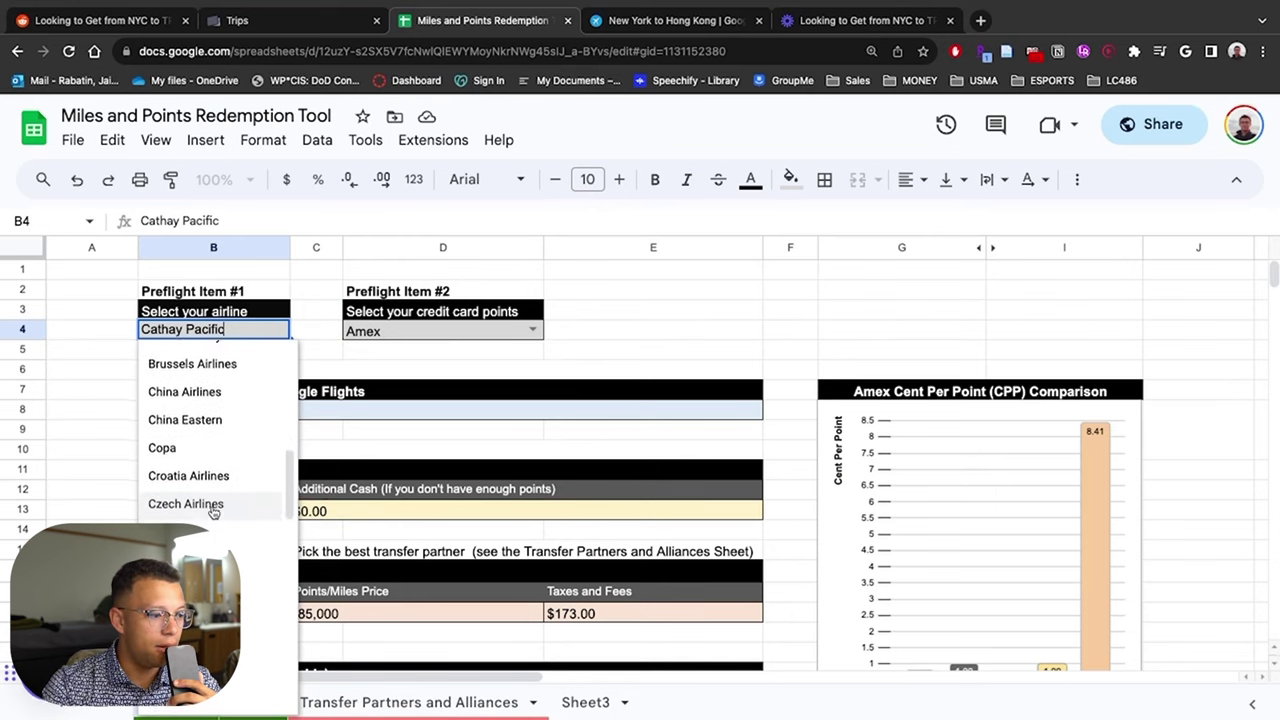
scroll(217, 535, "down", 1)
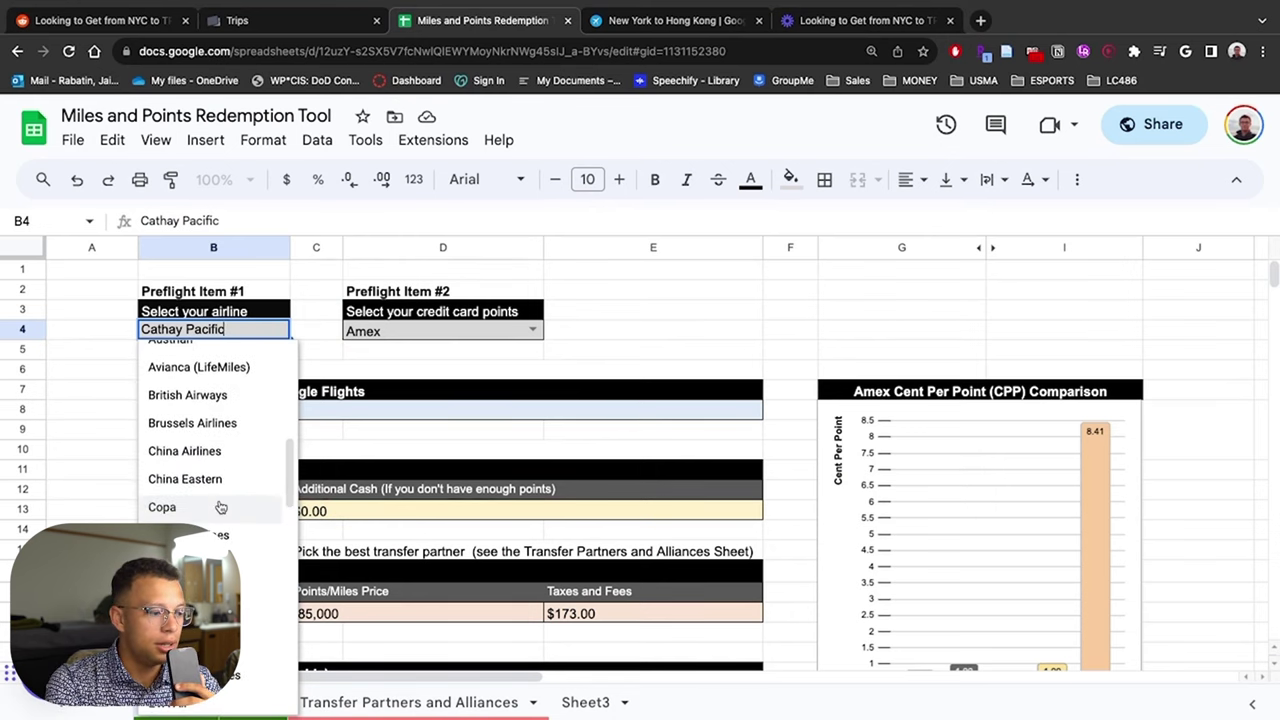
scroll(220, 506, "up", 6)
scroll(240, 490, "up", 3)
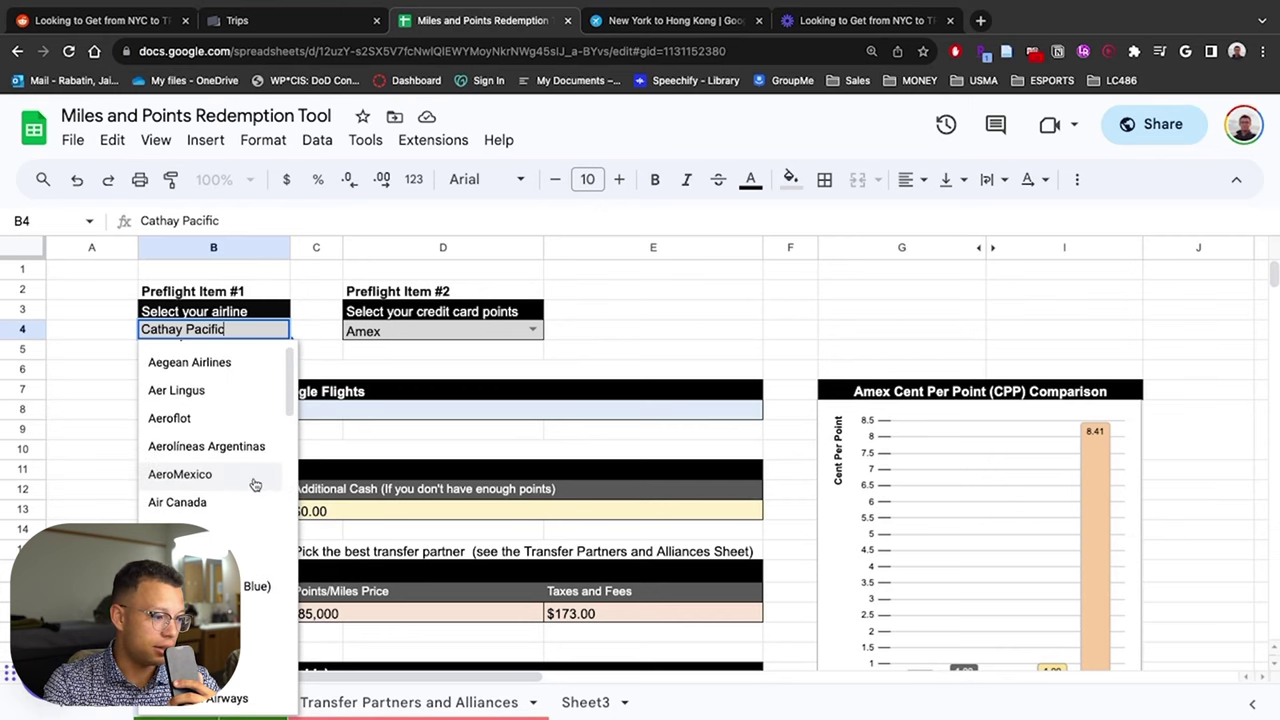
left_click(325, 372)
Review the transfer points price, taxes and fees alongside the cents-per-point comparison chart.
scroll(491, 425, "down", 2)
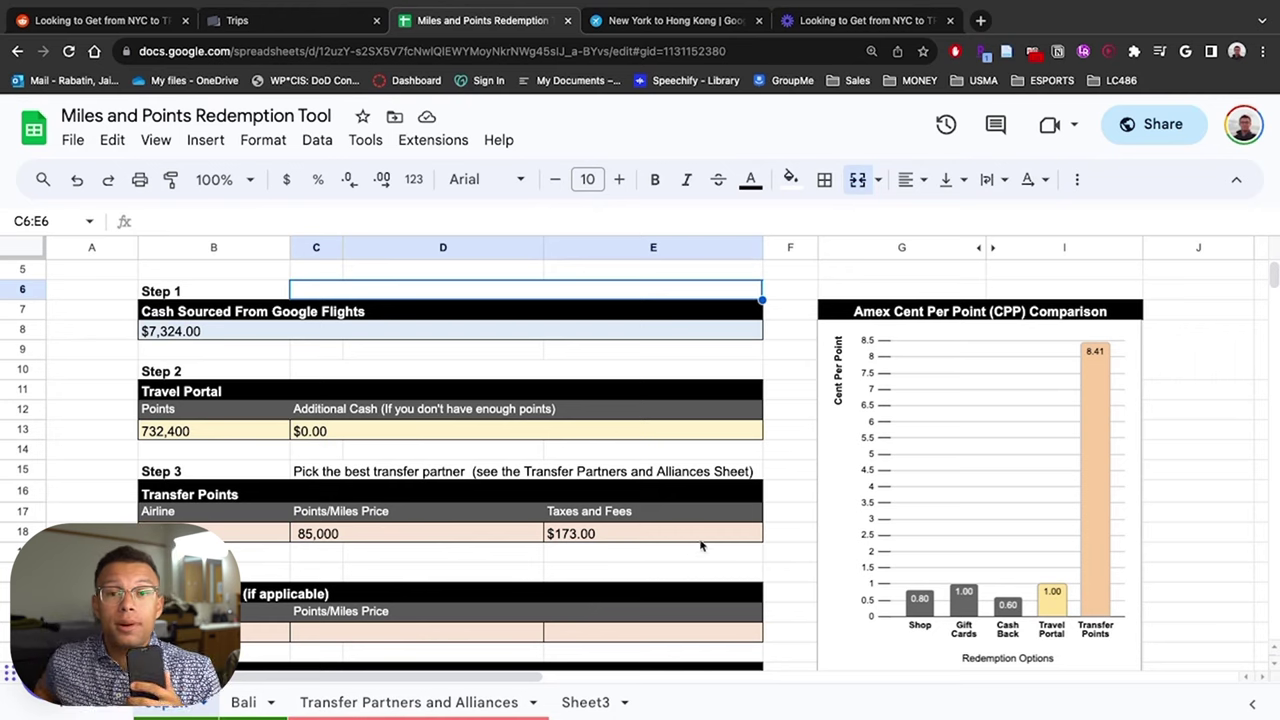
scroll(622, 552, "down", 1)
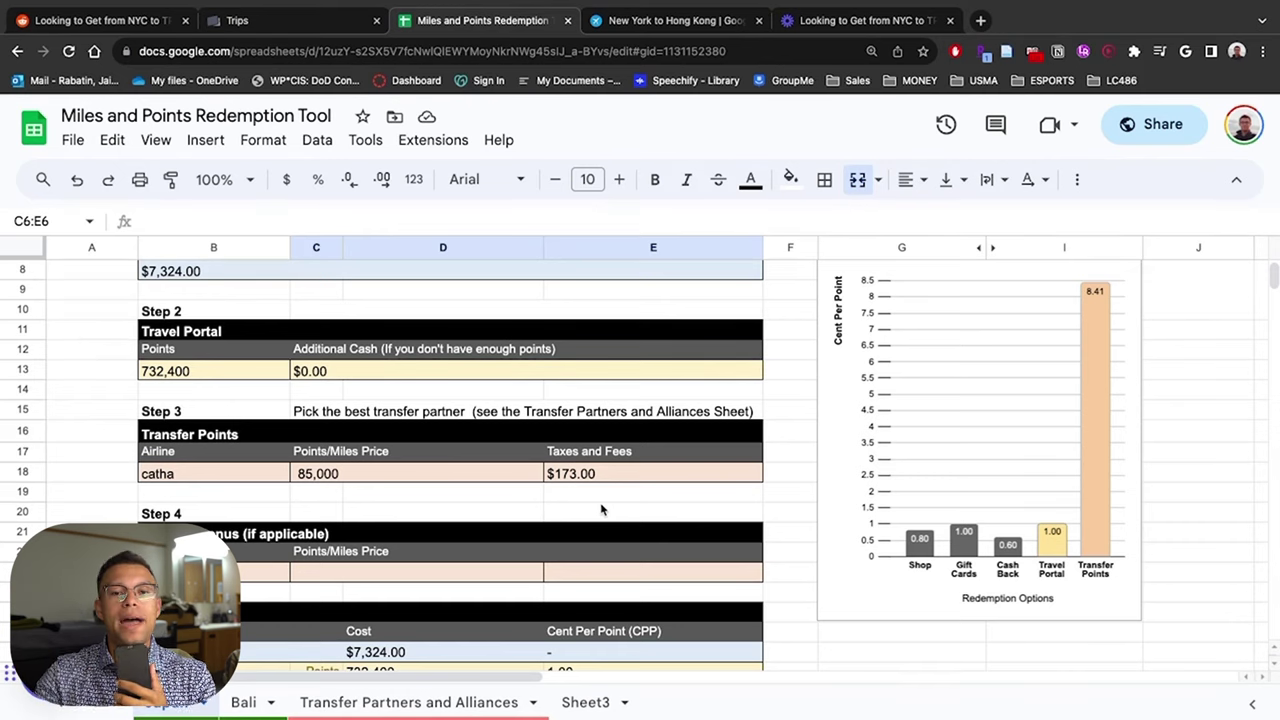
scroll(601, 509, "down", 1)
scroll(889, 537, "up", 4)
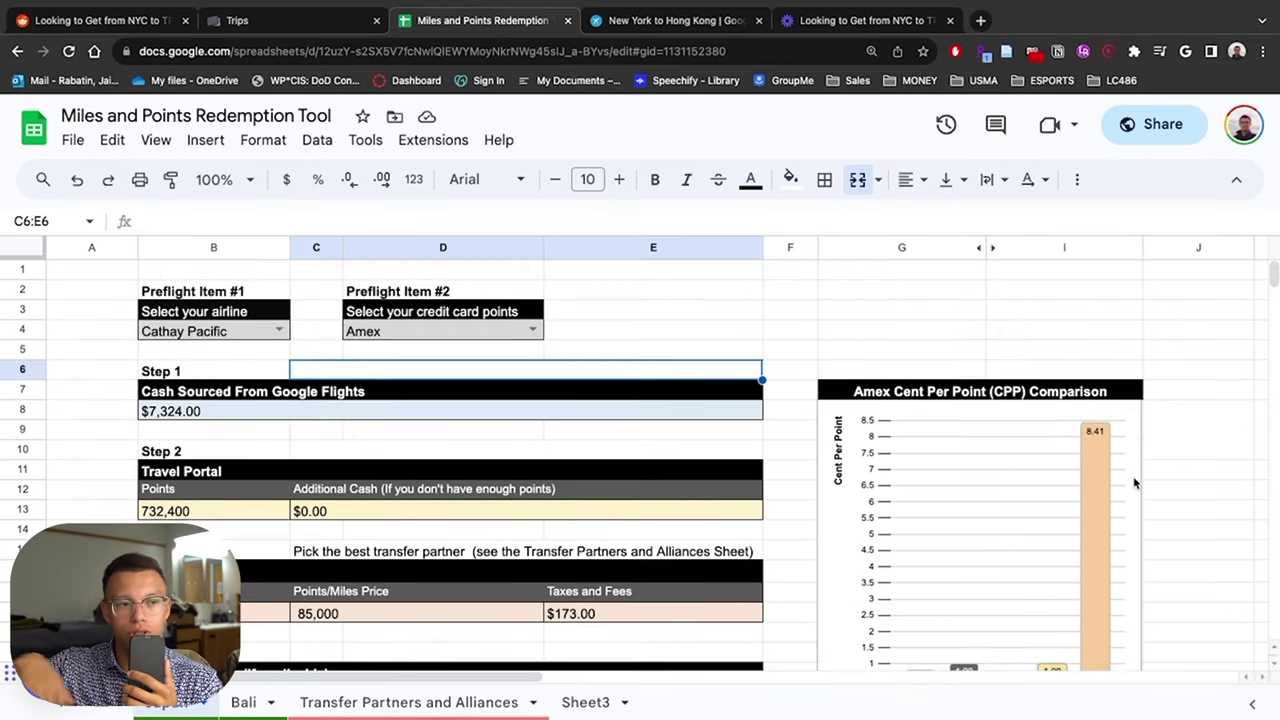
scroll(1100, 503, "down", 1)
scroll(1100, 503, "down", 1)
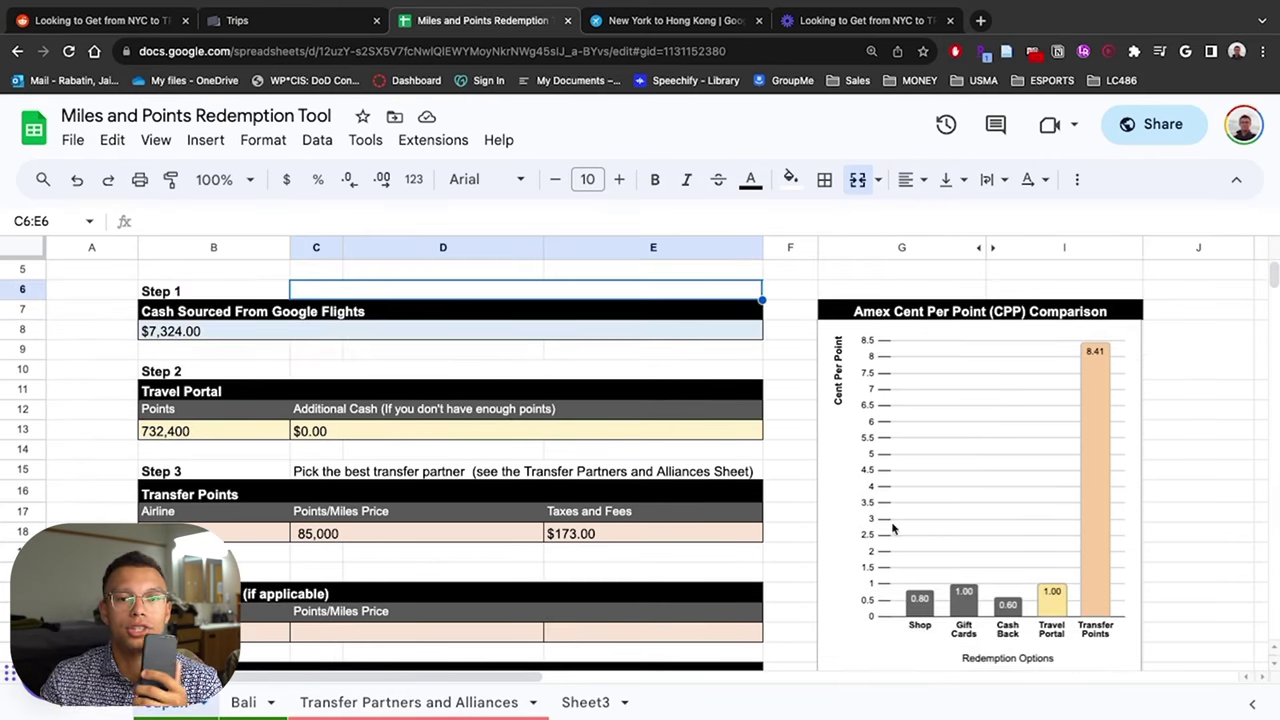